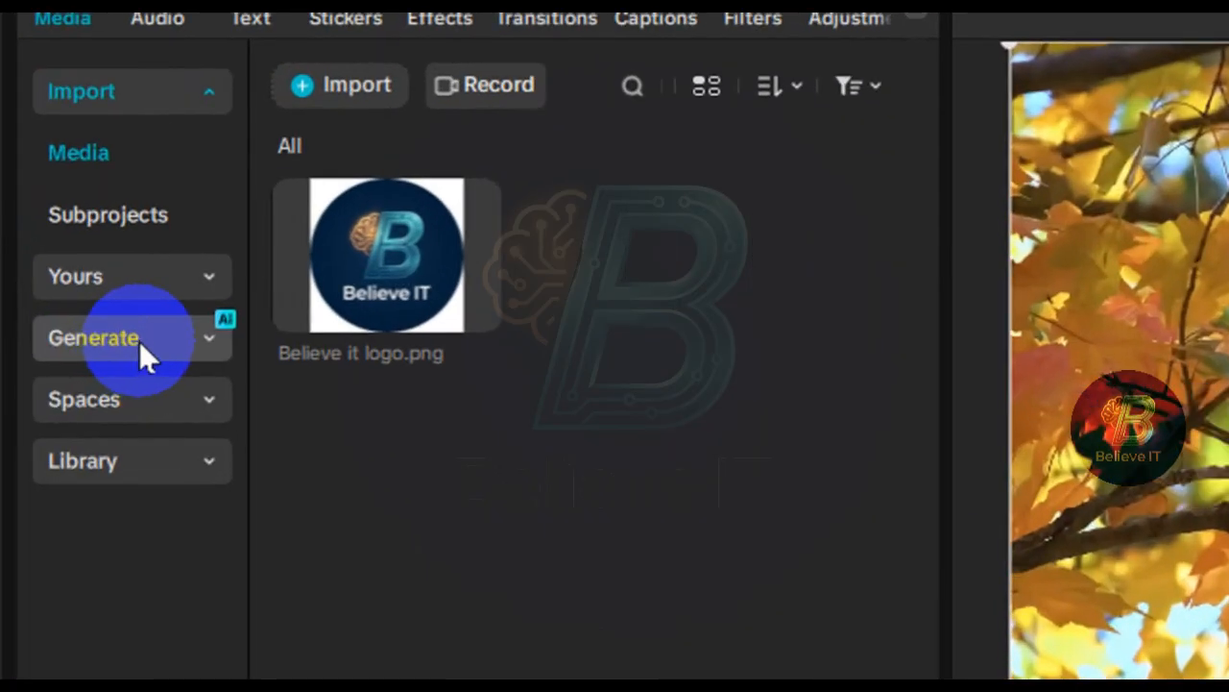
# - Open the AI image generator among the AI media generation options
pyautogui.click(153, 336)
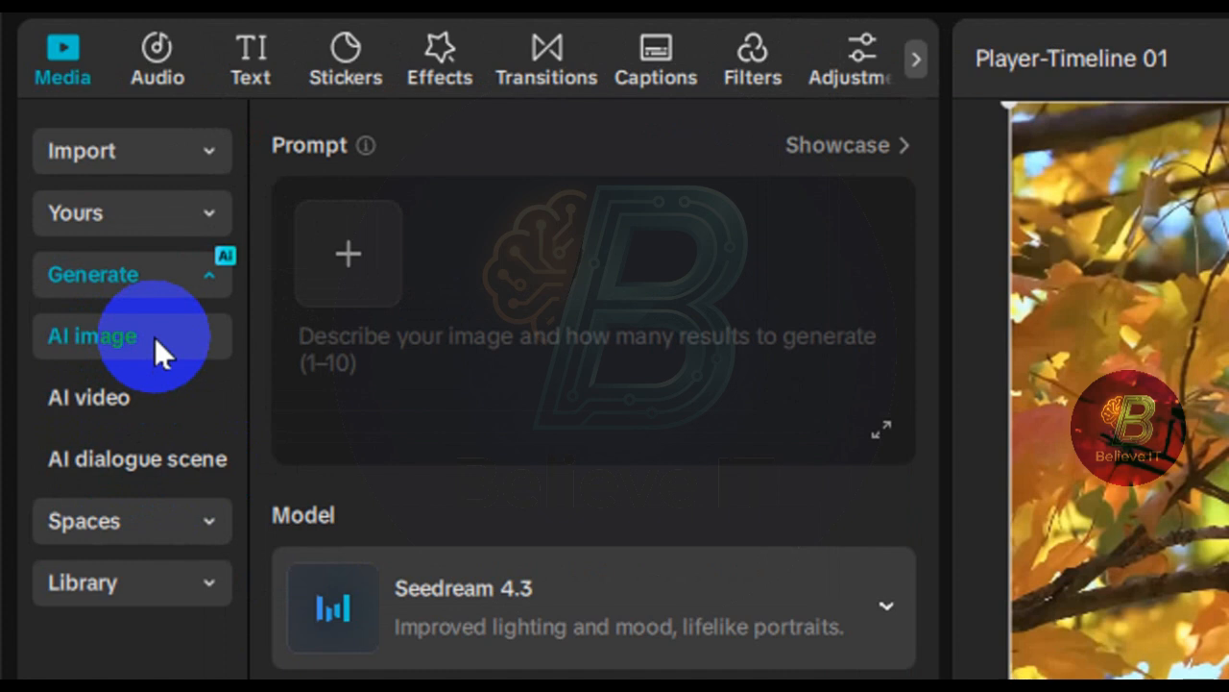
pyautogui.click(128, 333)
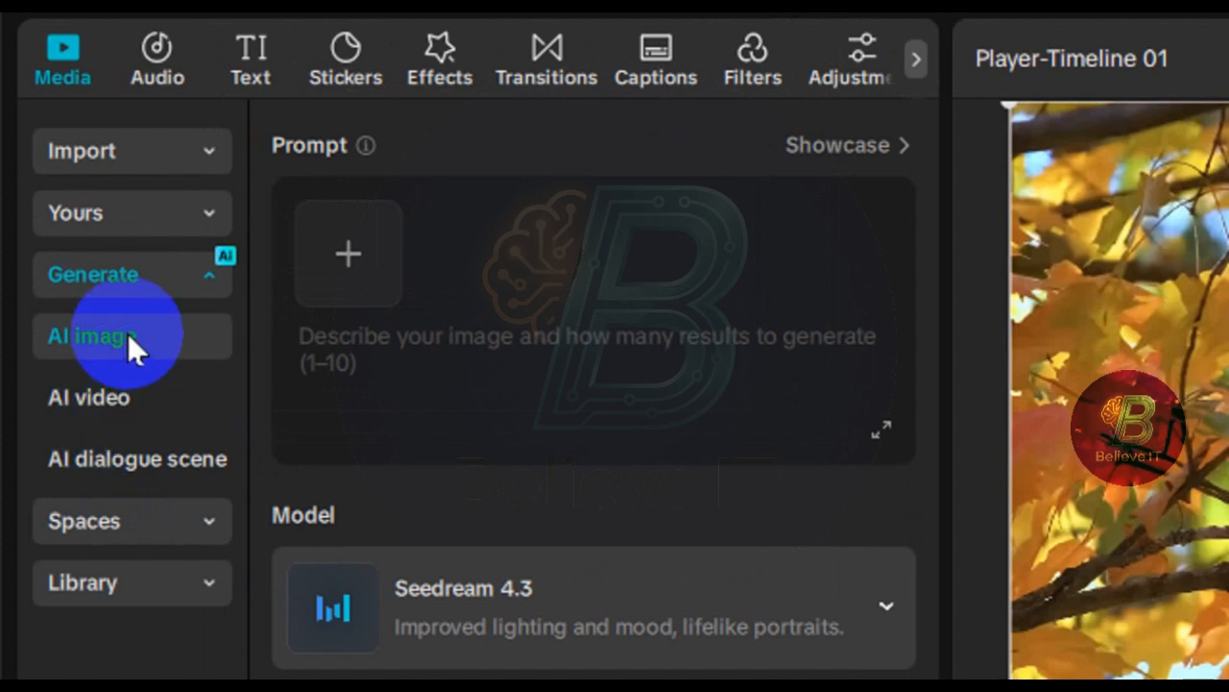
pyautogui.click(140, 389)
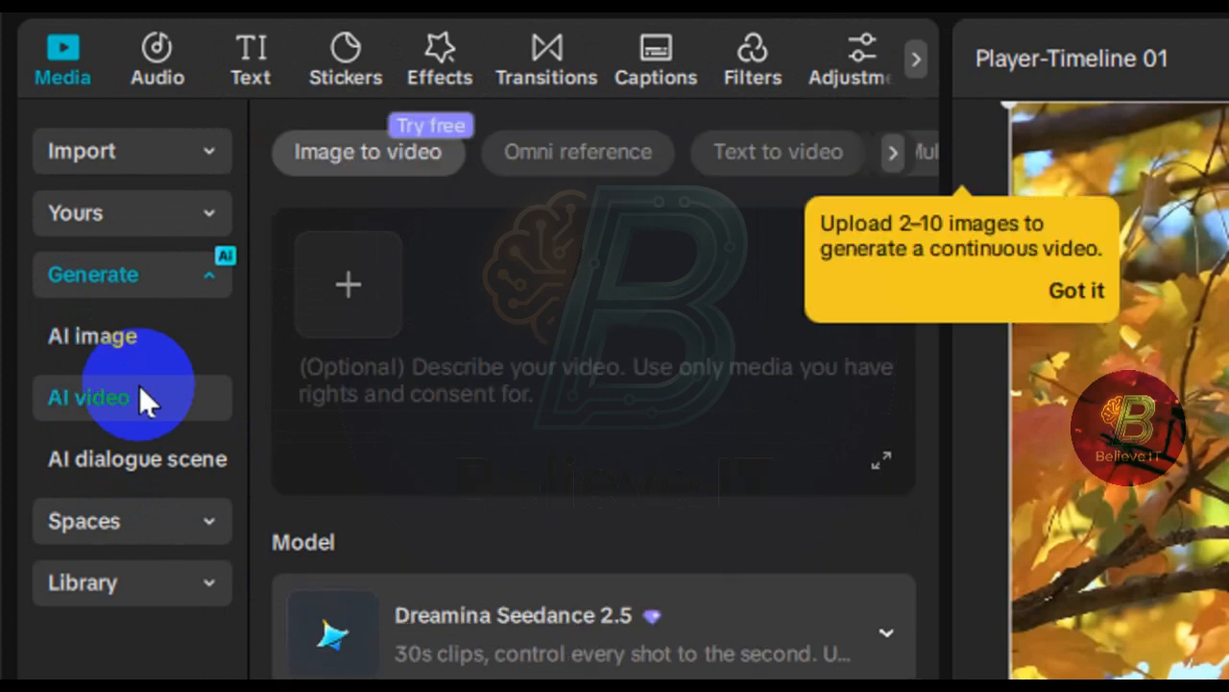
pyautogui.click(150, 350)
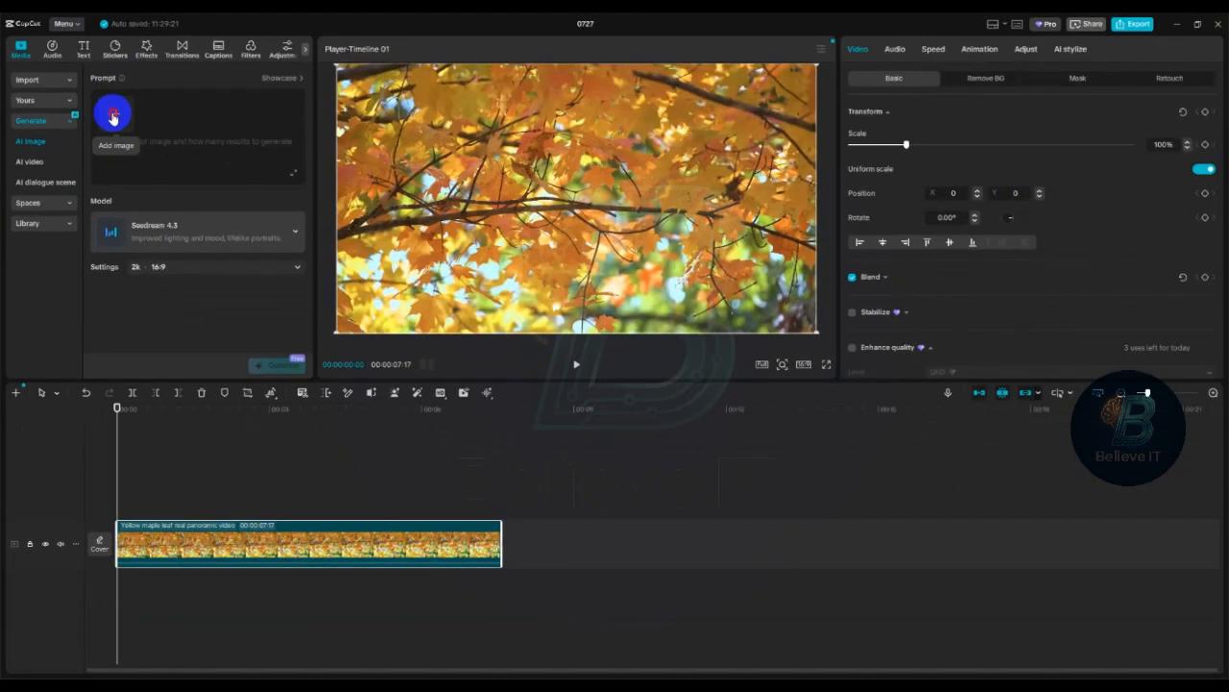
# - Enter "nature images" as the AI image prompt, without adding a reference image
pyautogui.click(113, 117)
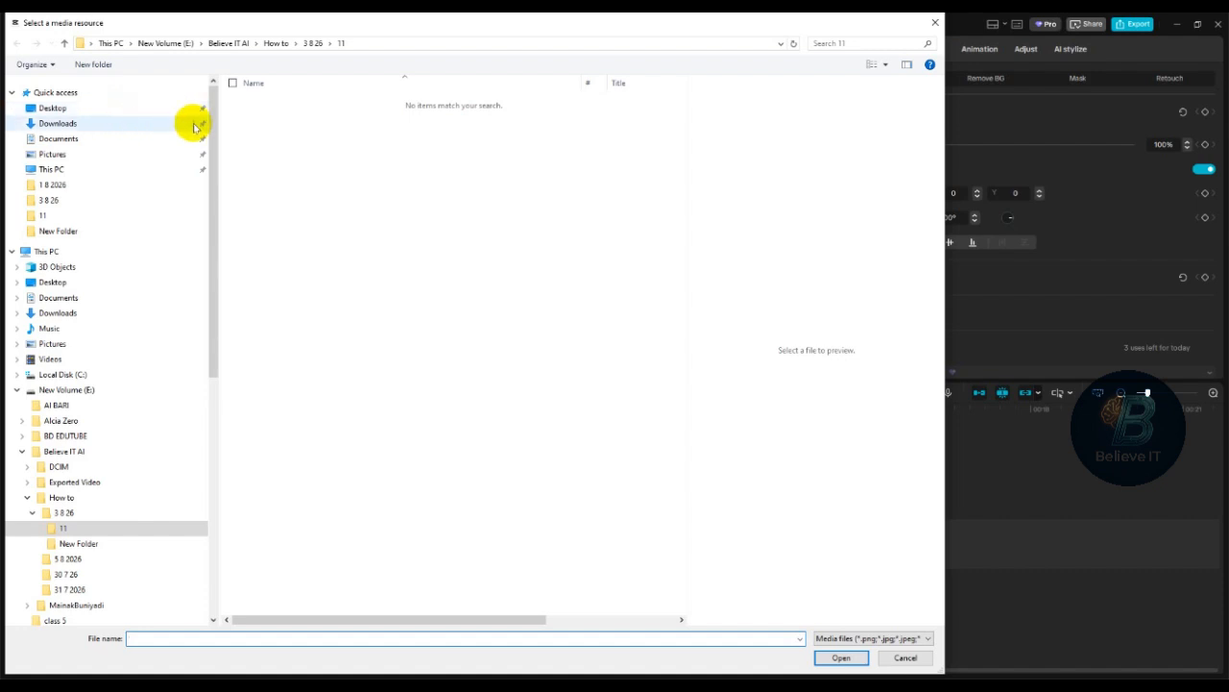
pyautogui.click(907, 659)
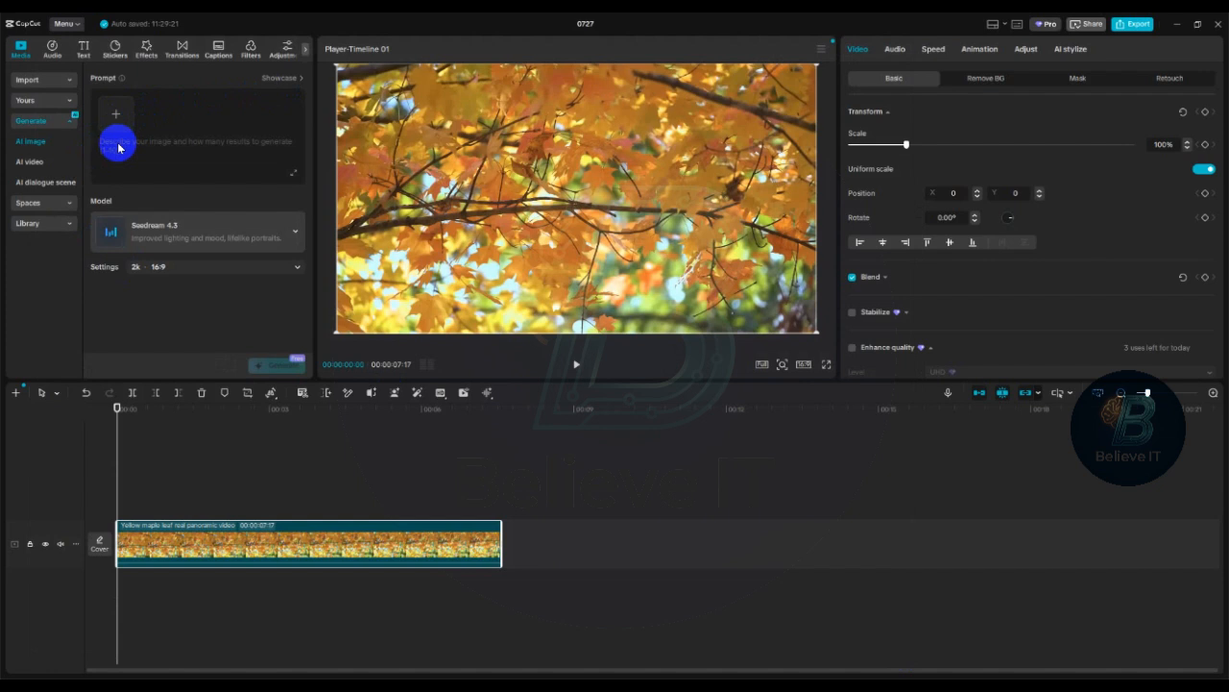
pyautogui.write('A')
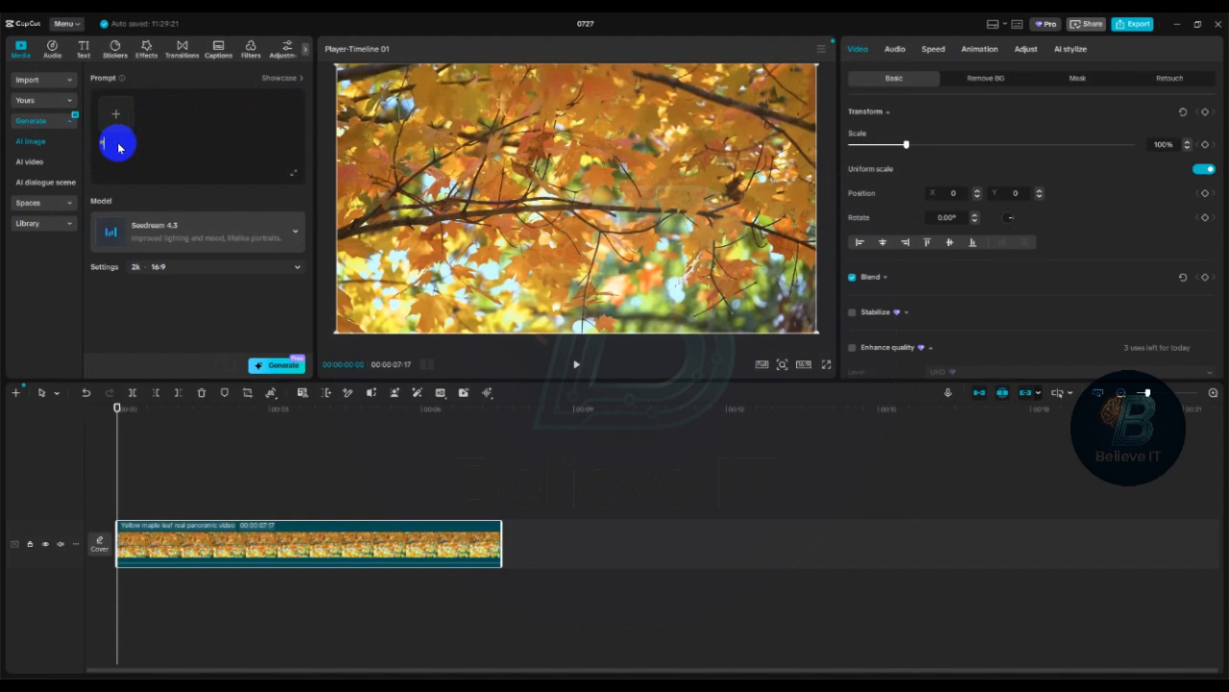
pyautogui.press('BackSpace')
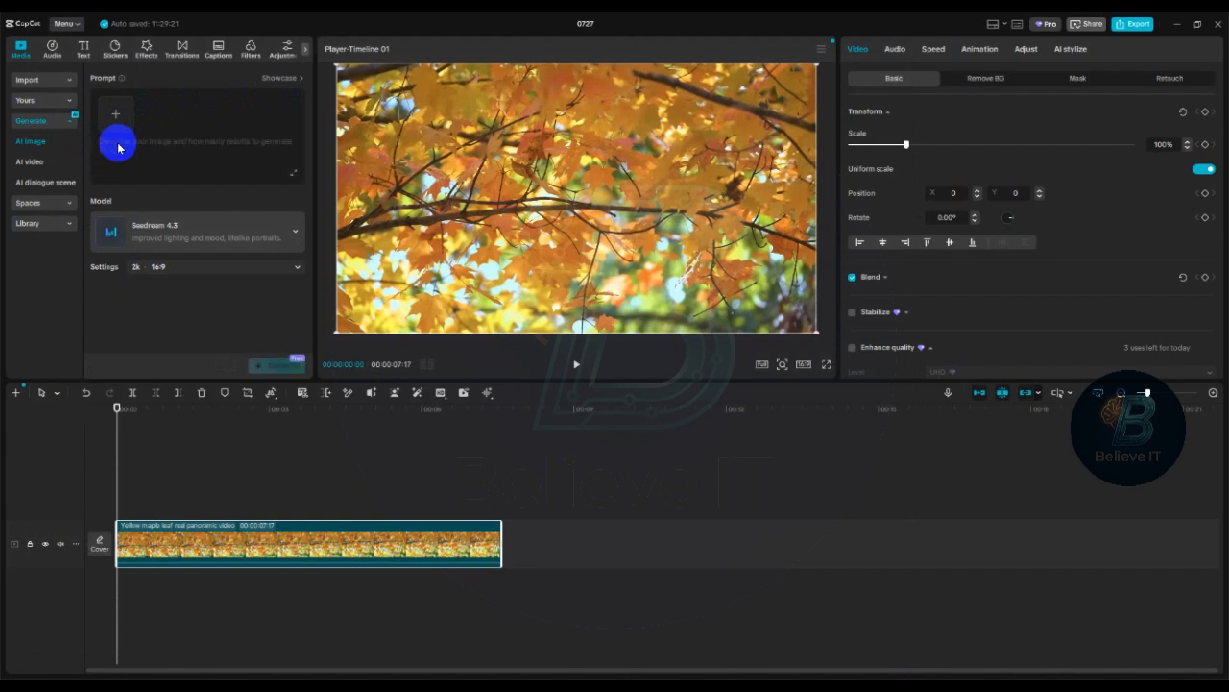
pyautogui.write('A')
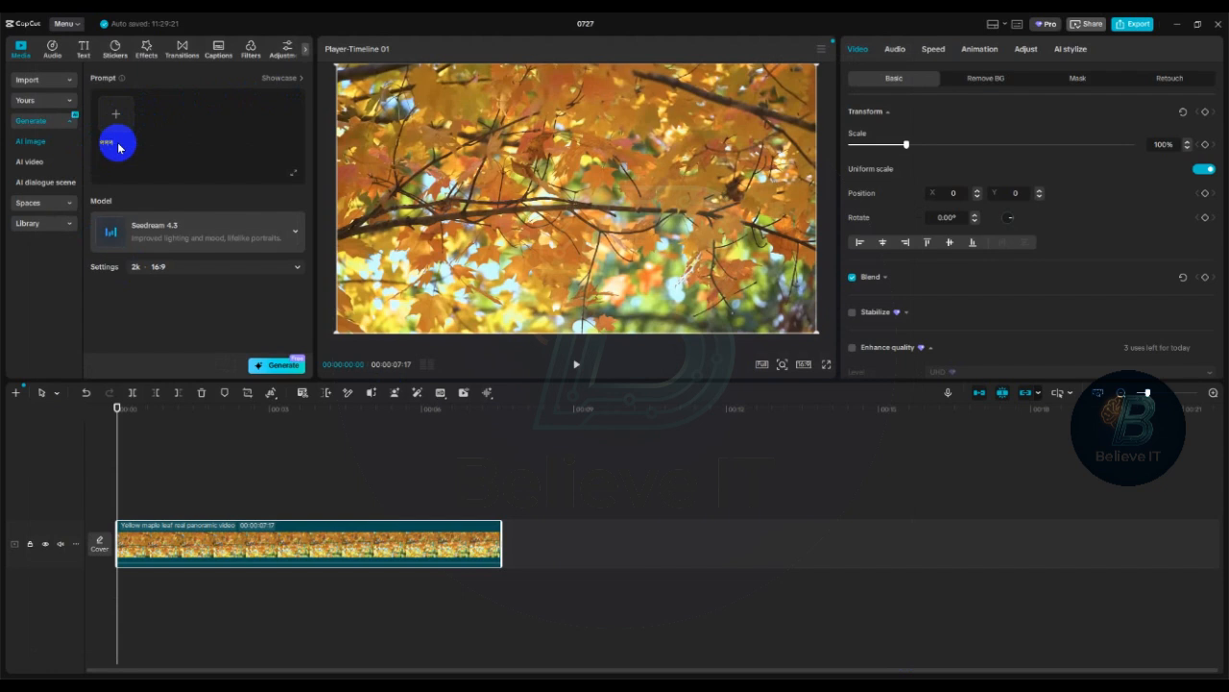
pyautogui.press('BackSpace')
pyautogui.write('nature images')
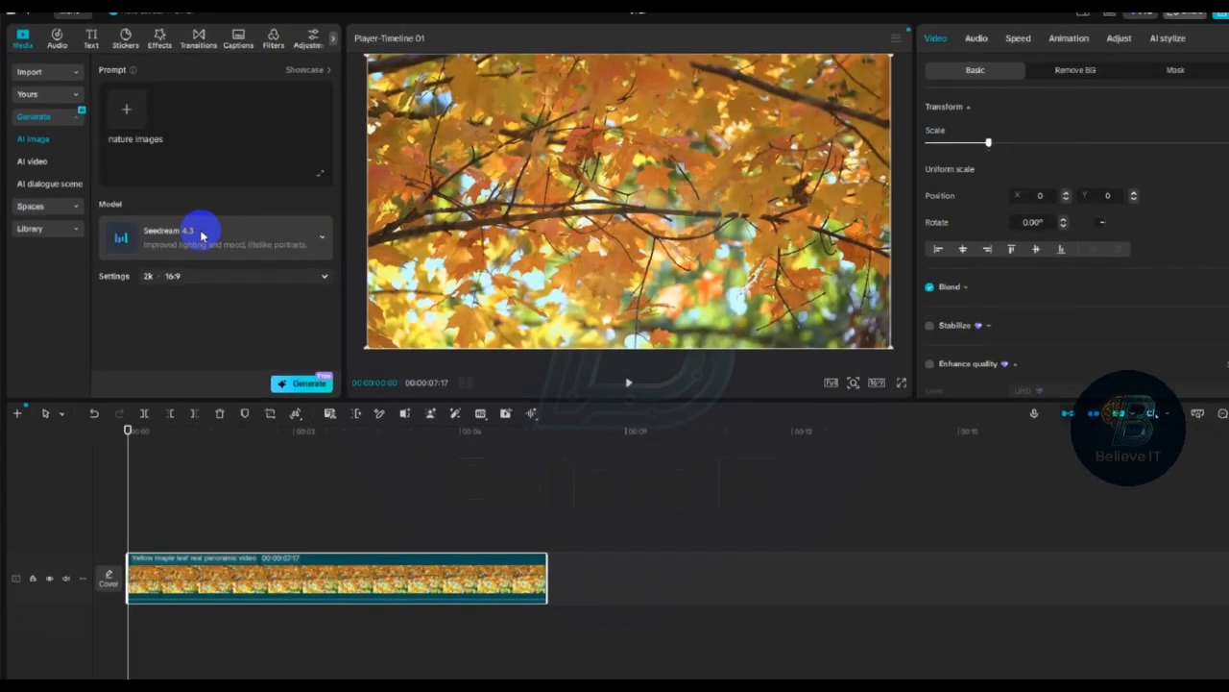
# - Look through the available image models and switch the model to Seedream 4.5
pyautogui.click(202, 235)
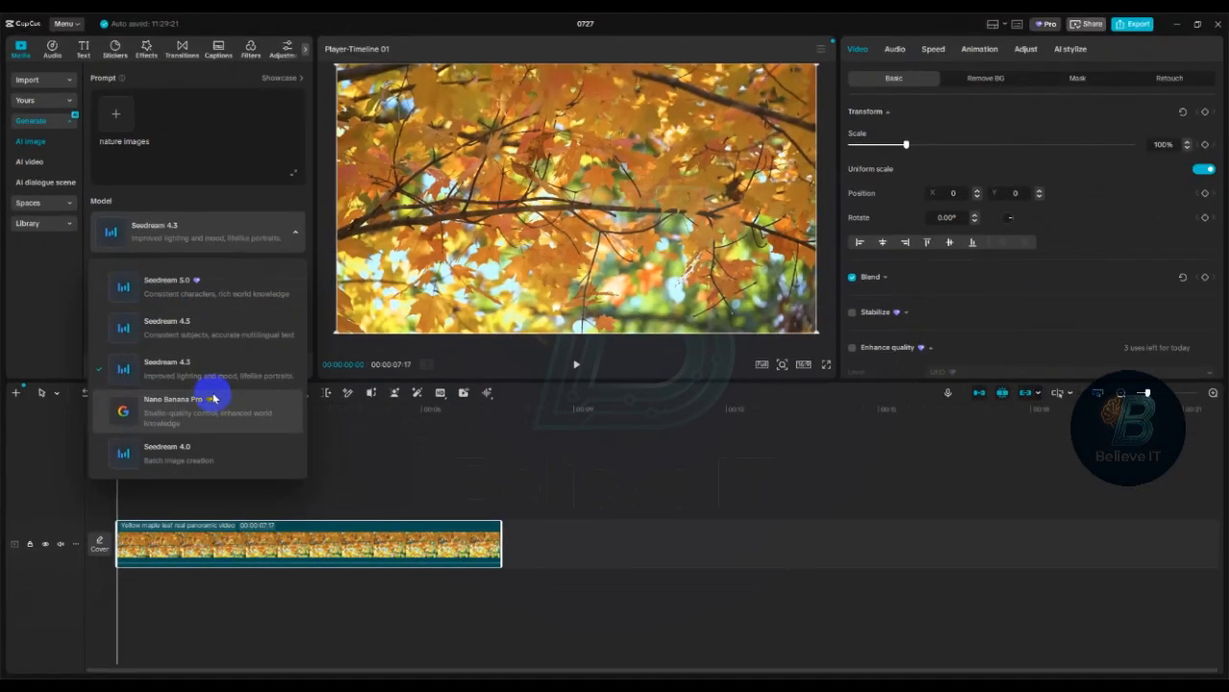
pyautogui.scroll(-2, 211, 398)
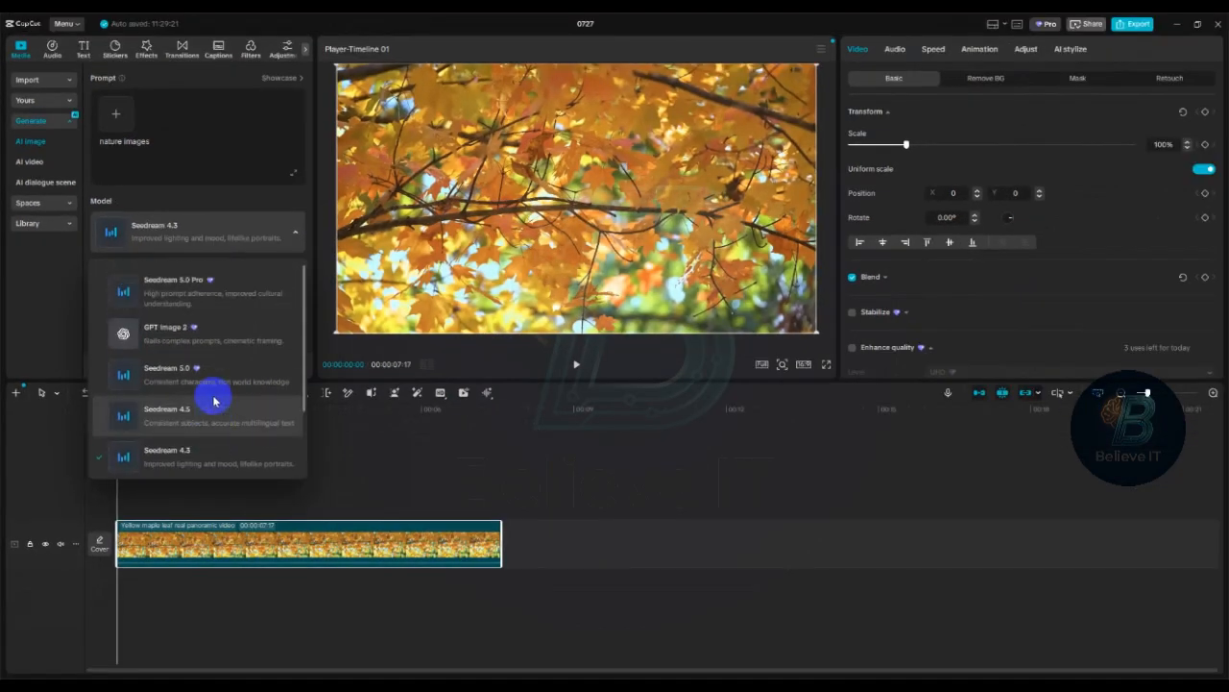
pyautogui.scroll(1, 199, 369)
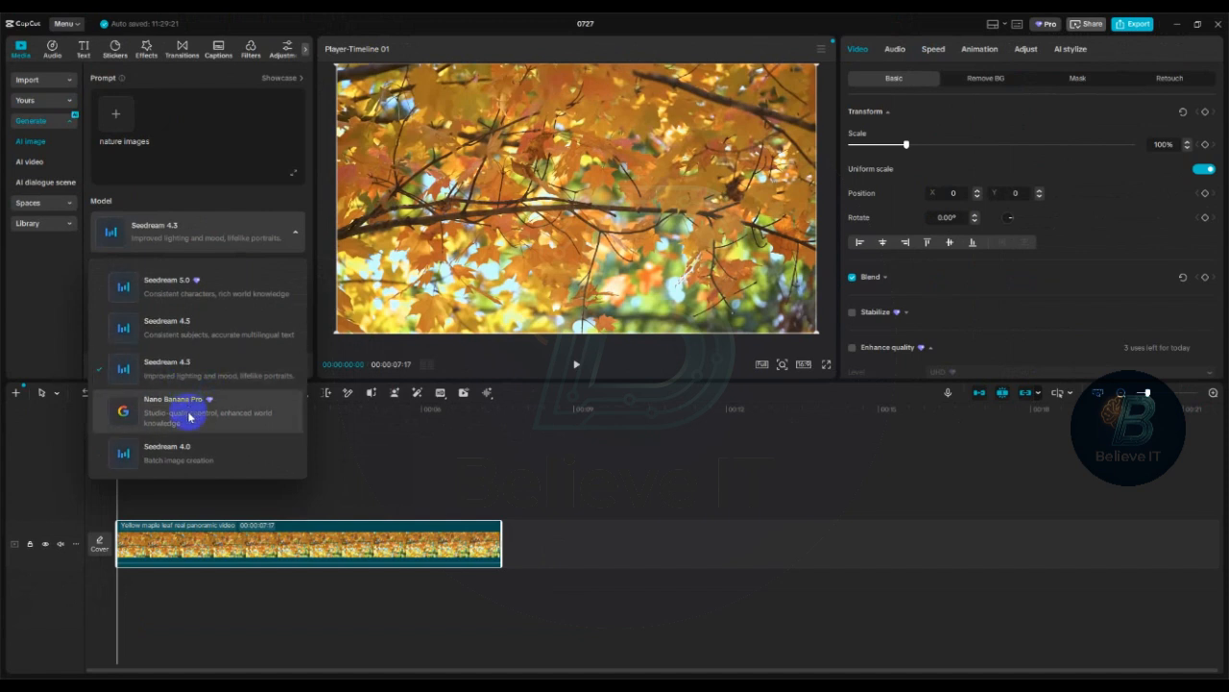
pyautogui.scroll(3, 189, 365)
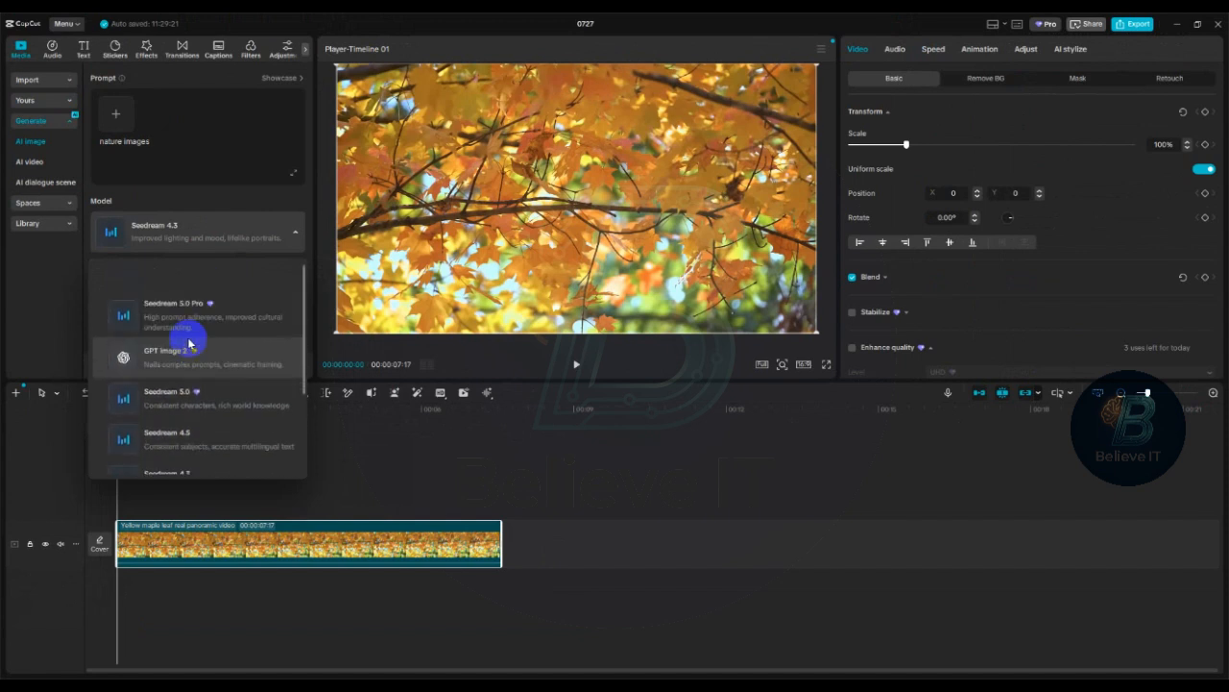
pyautogui.click(183, 401)
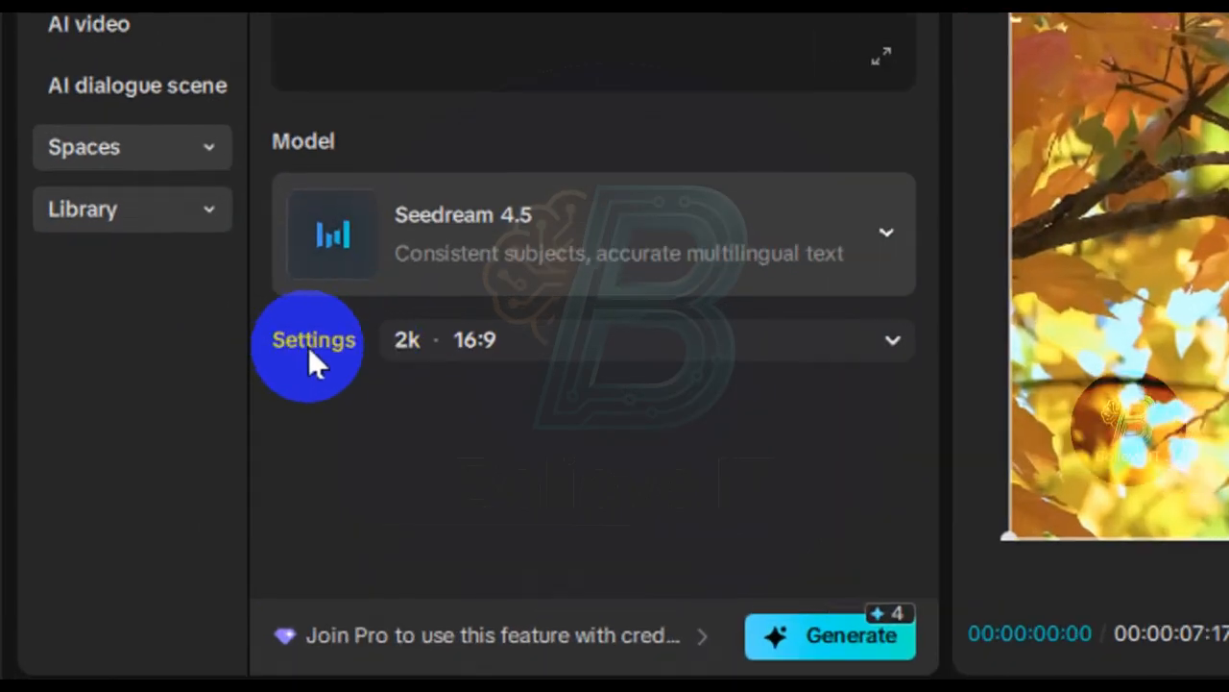
# - Try the 9:16 aspect ratio in the image settings and return it to 16:9
pyautogui.click(566, 342)
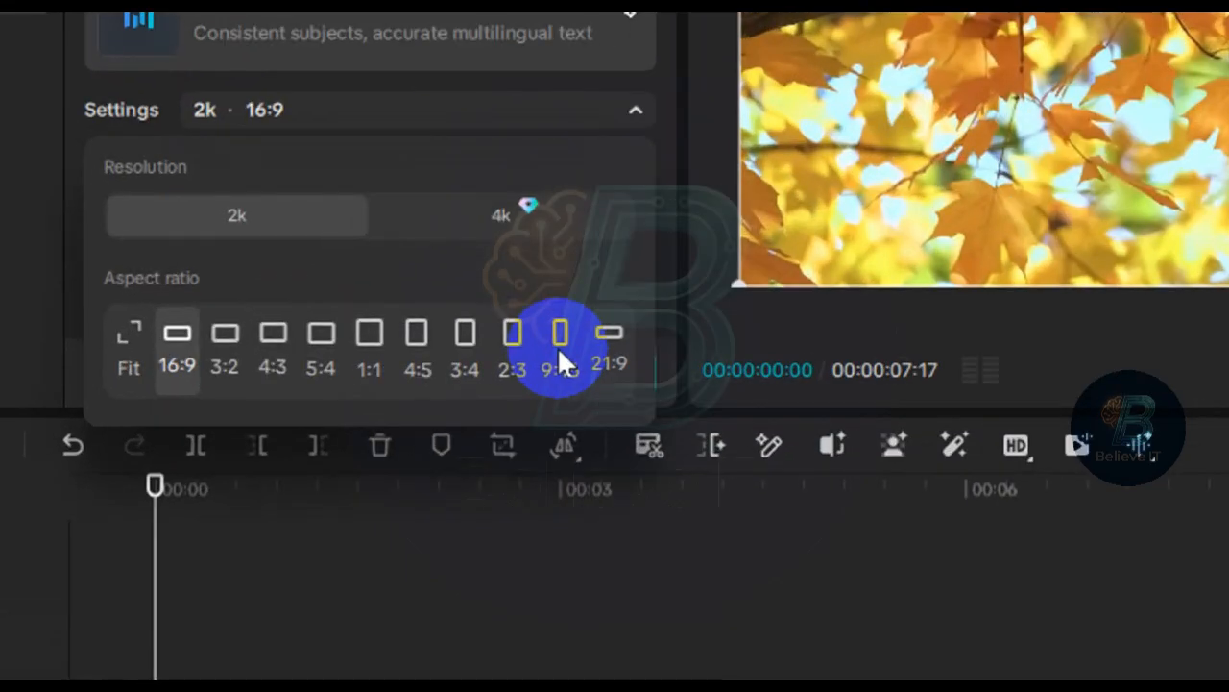
pyautogui.click(270, 359)
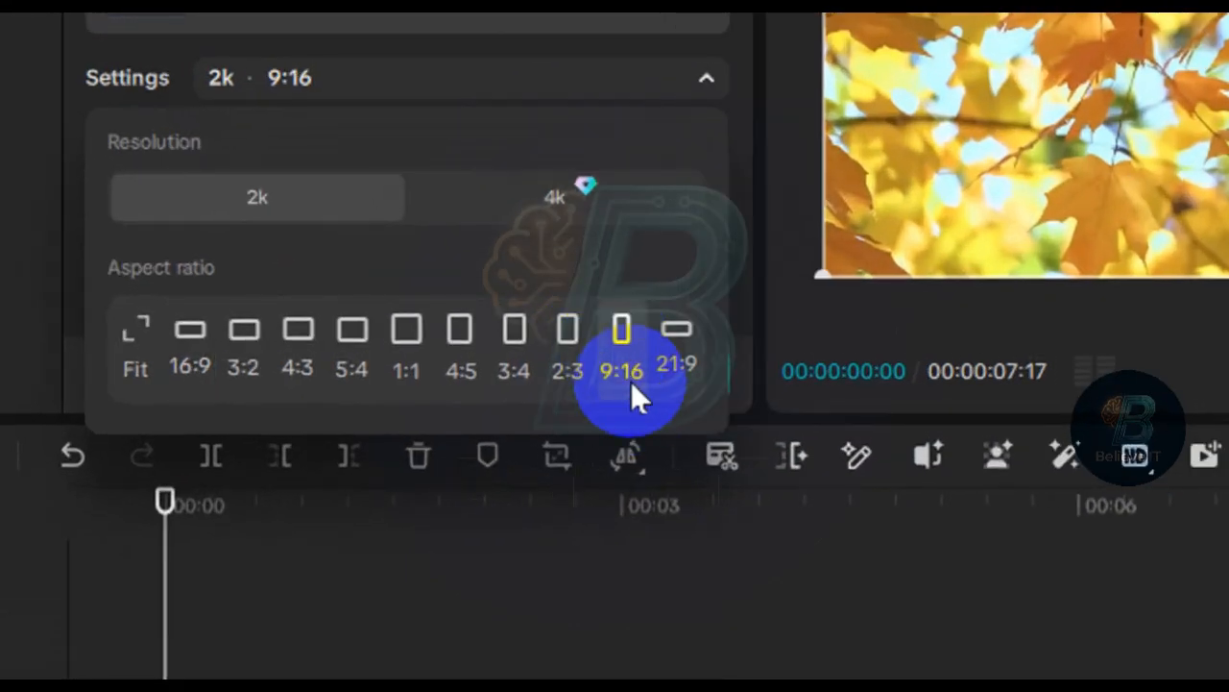
pyautogui.click(192, 346)
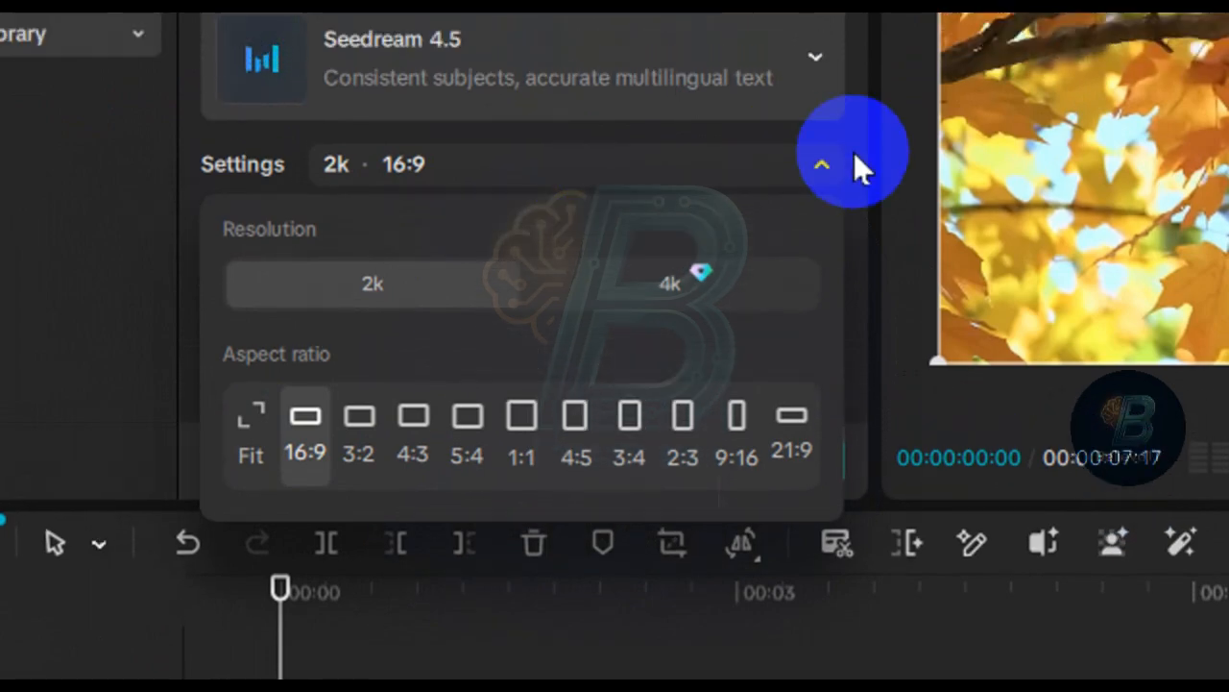
pyautogui.click(811, 81)
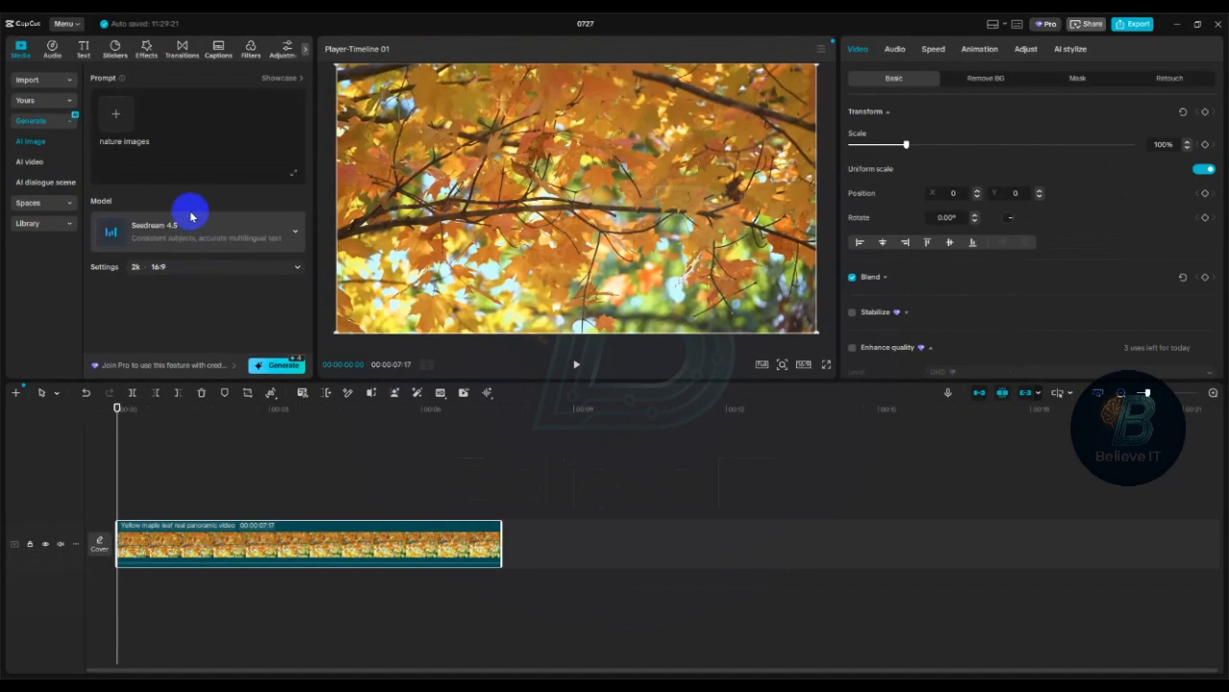
# - Start generating the images with the Seedream 4.5 model and sign in with Google when an account is required
pyautogui.click(202, 237)
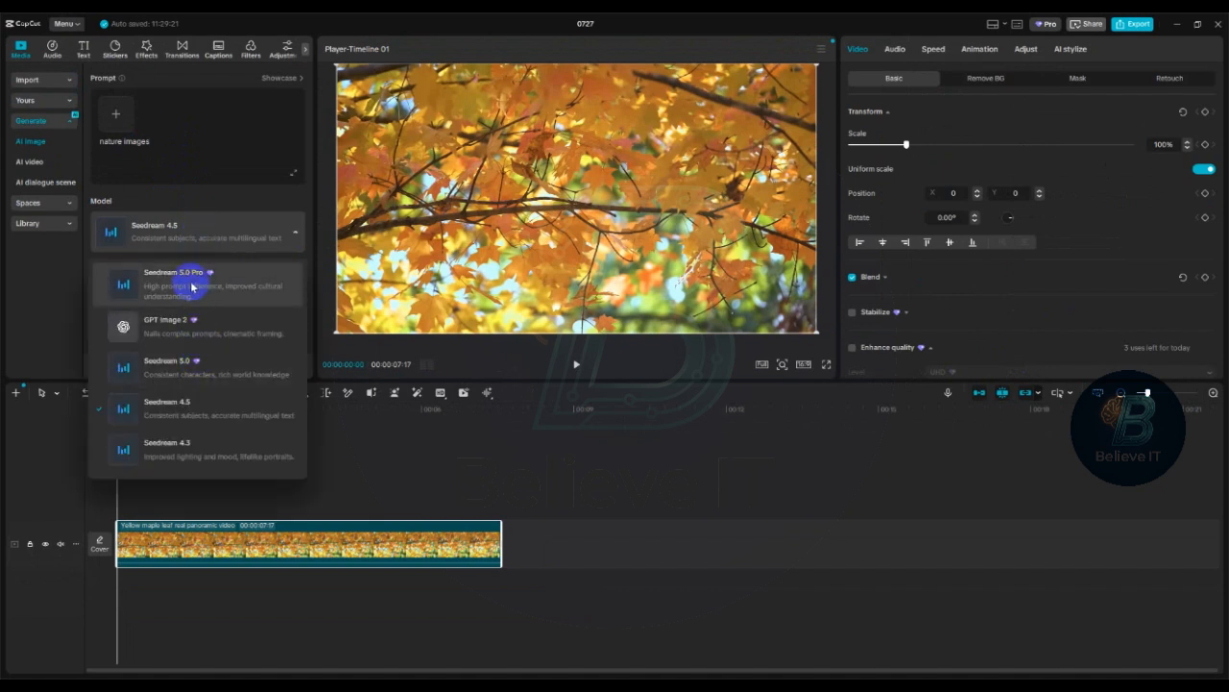
pyautogui.click(185, 404)
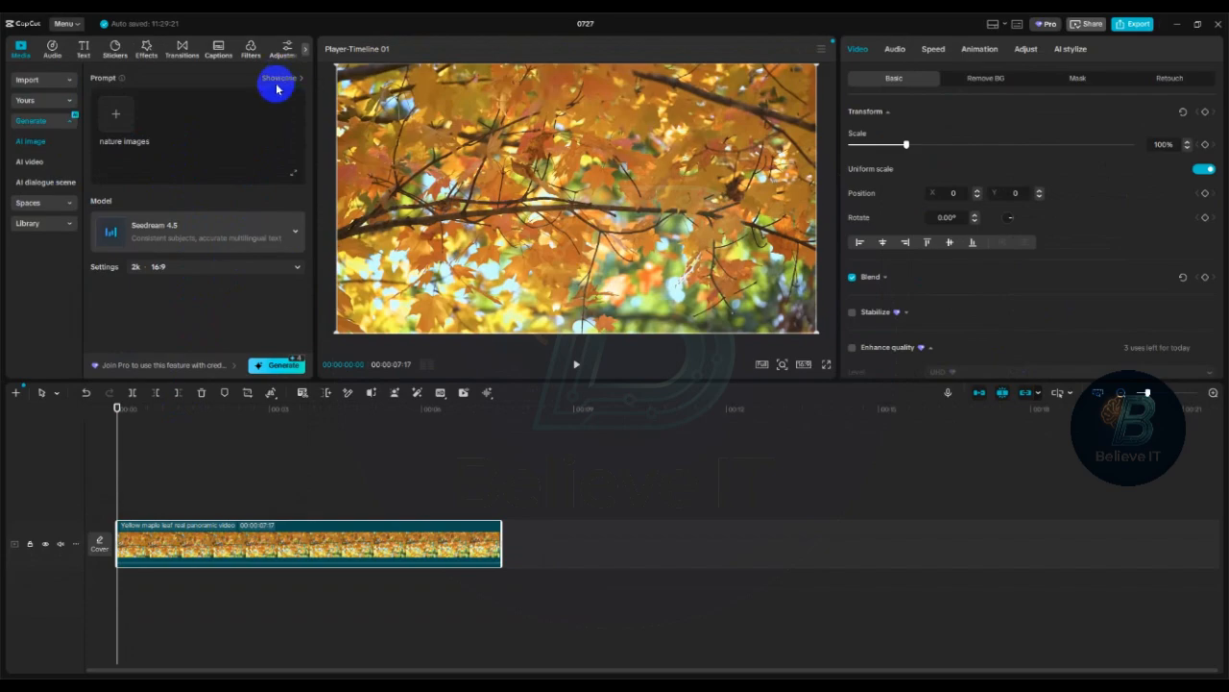
pyautogui.click(277, 365)
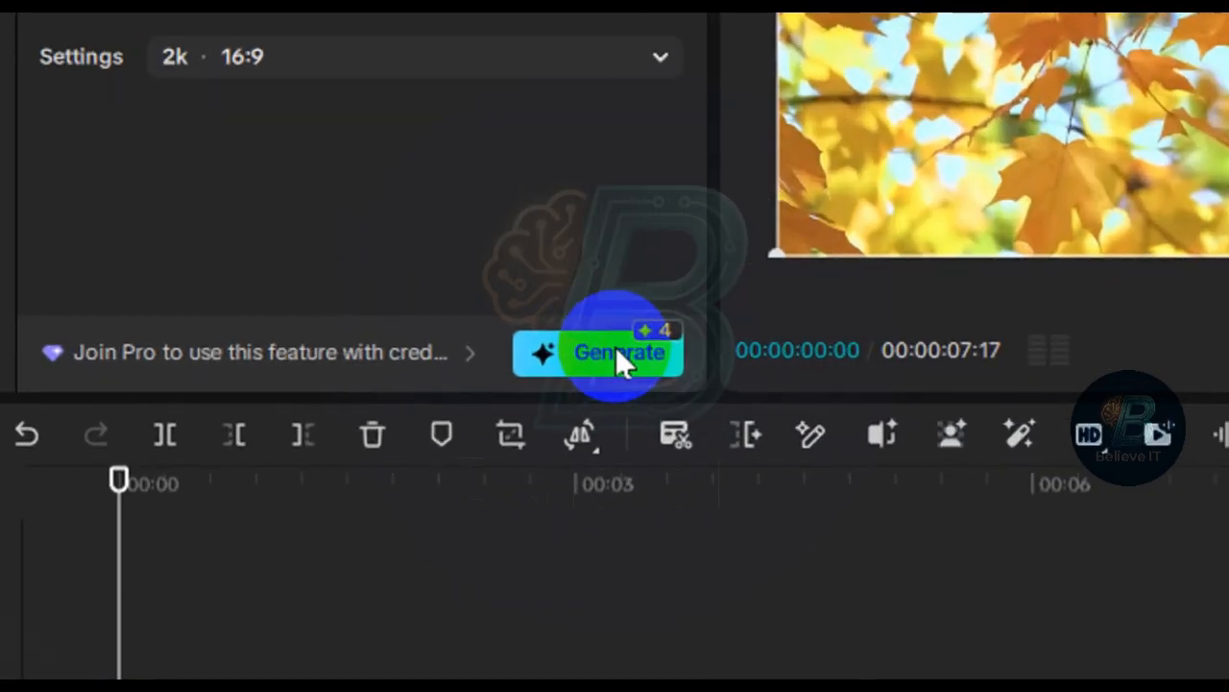
pyautogui.click(369, 366)
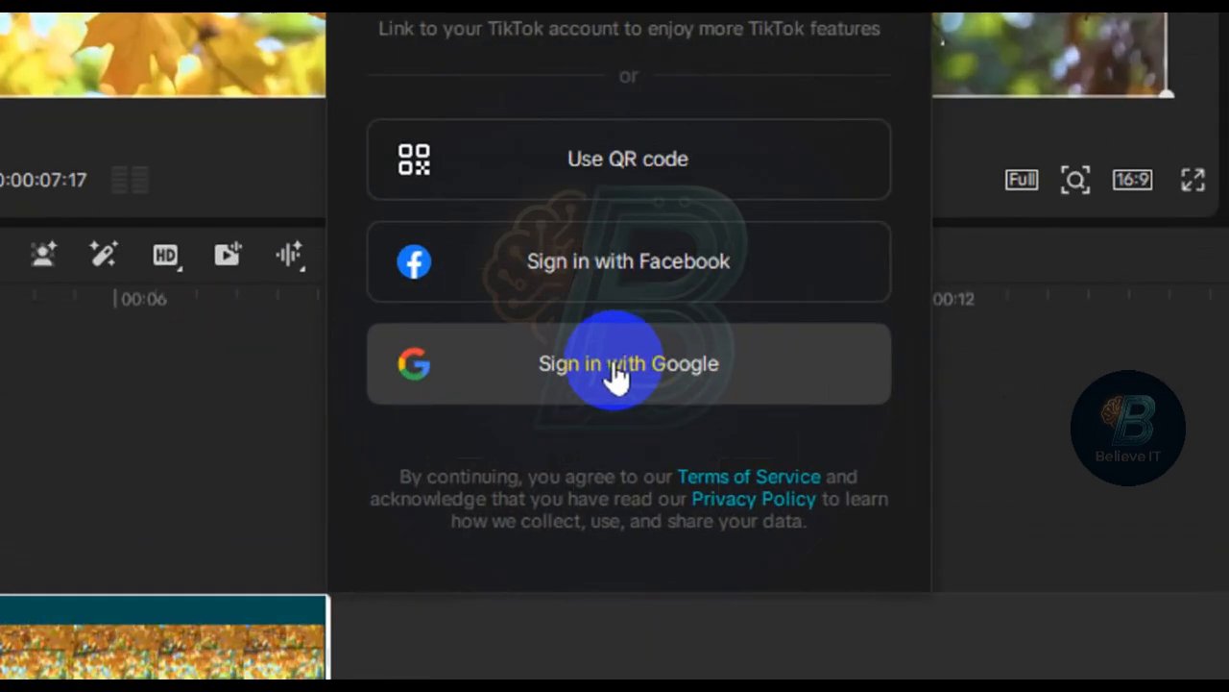
pyautogui.click(617, 365)
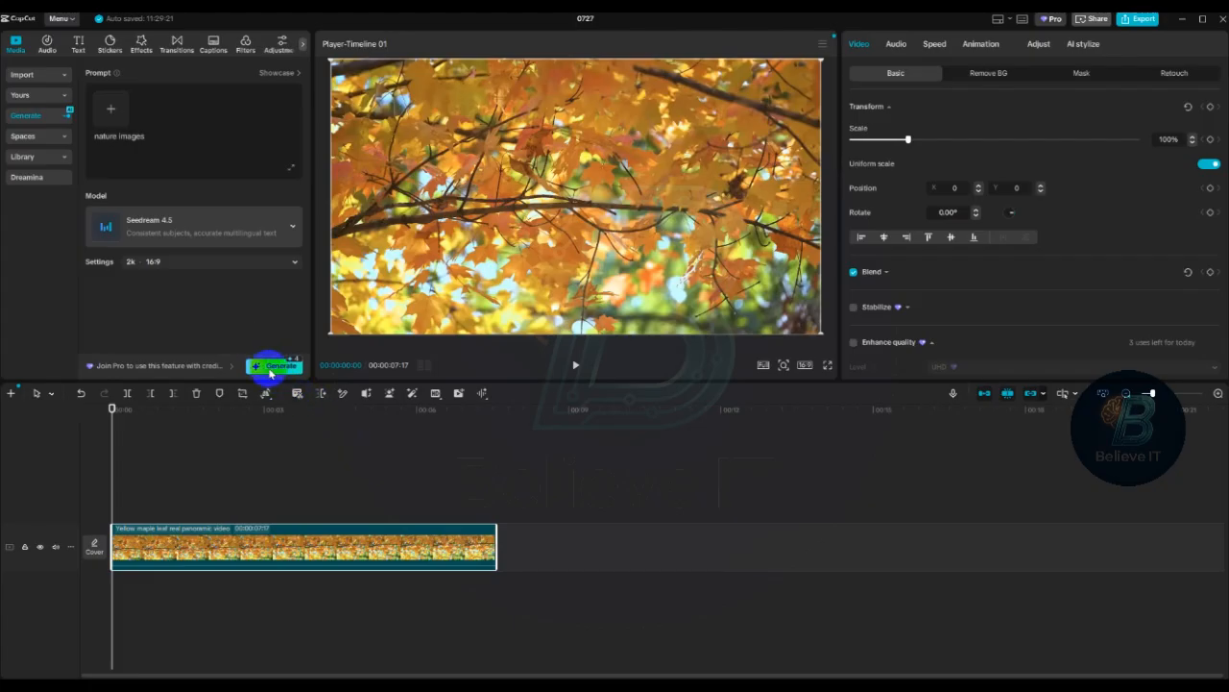
# - Try to generate the nature images with the Seedream 4.5 model
pyautogui.click(274, 367)
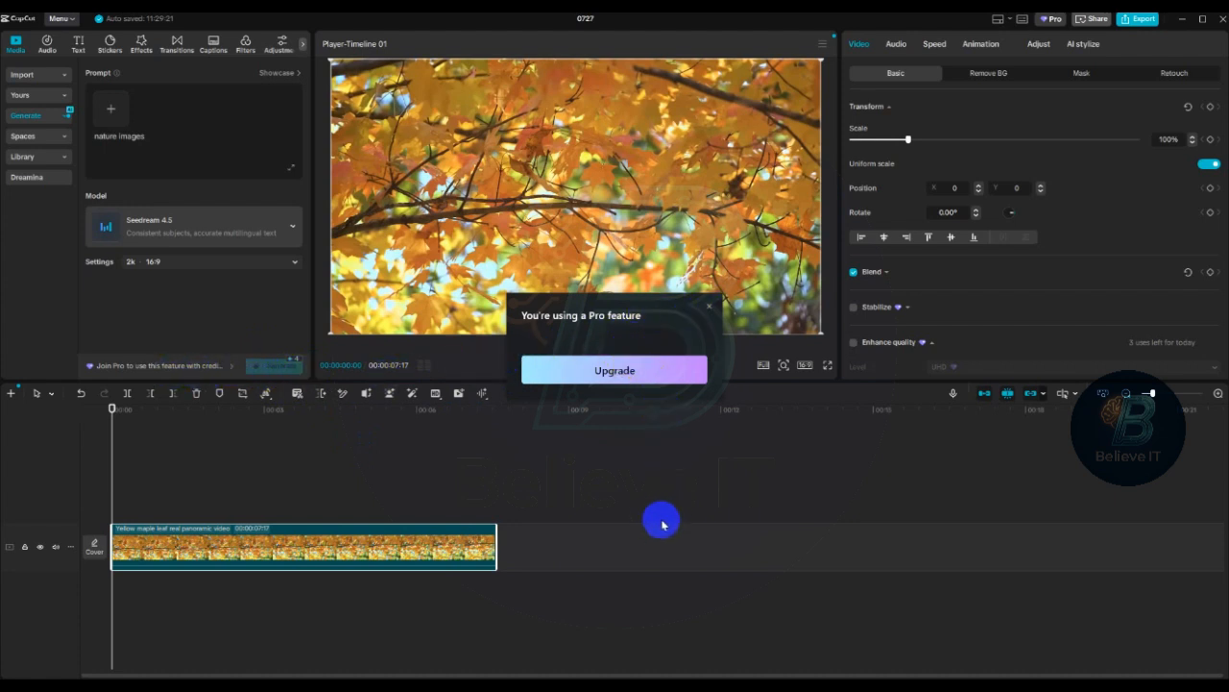
pyautogui.click(708, 305)
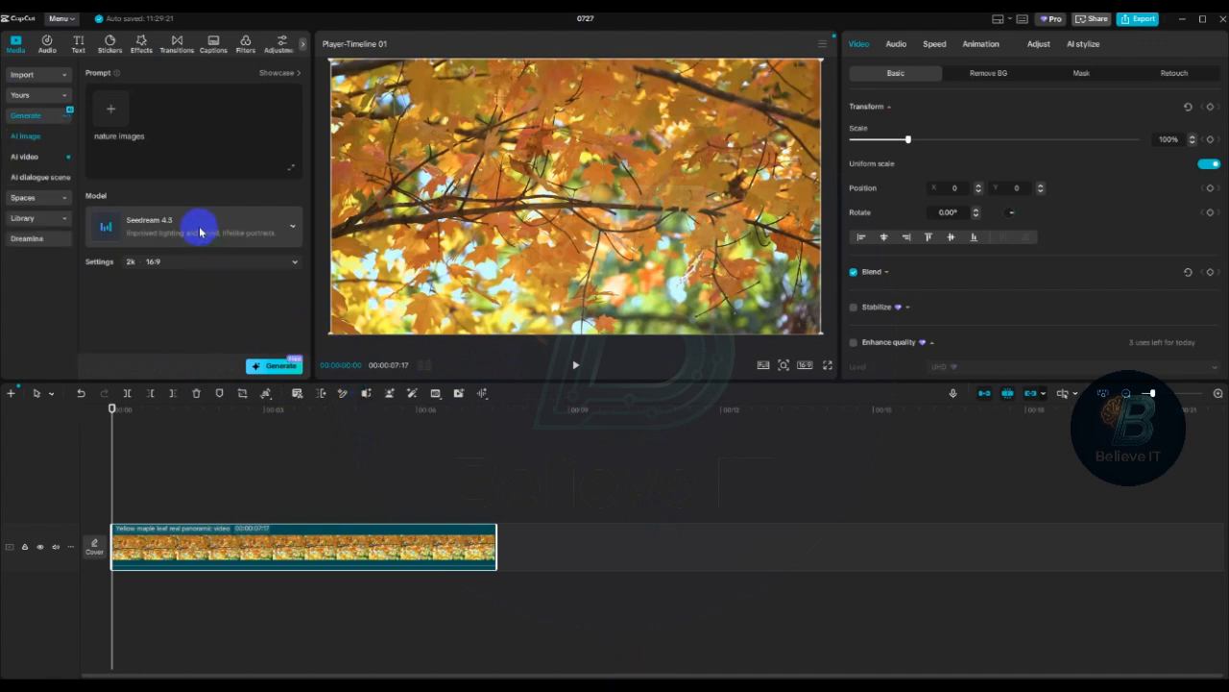
# - Generate the nature images with the Seedream 4.3 model and enlarge the placed image to fill the preview frame
pyautogui.click(277, 228)
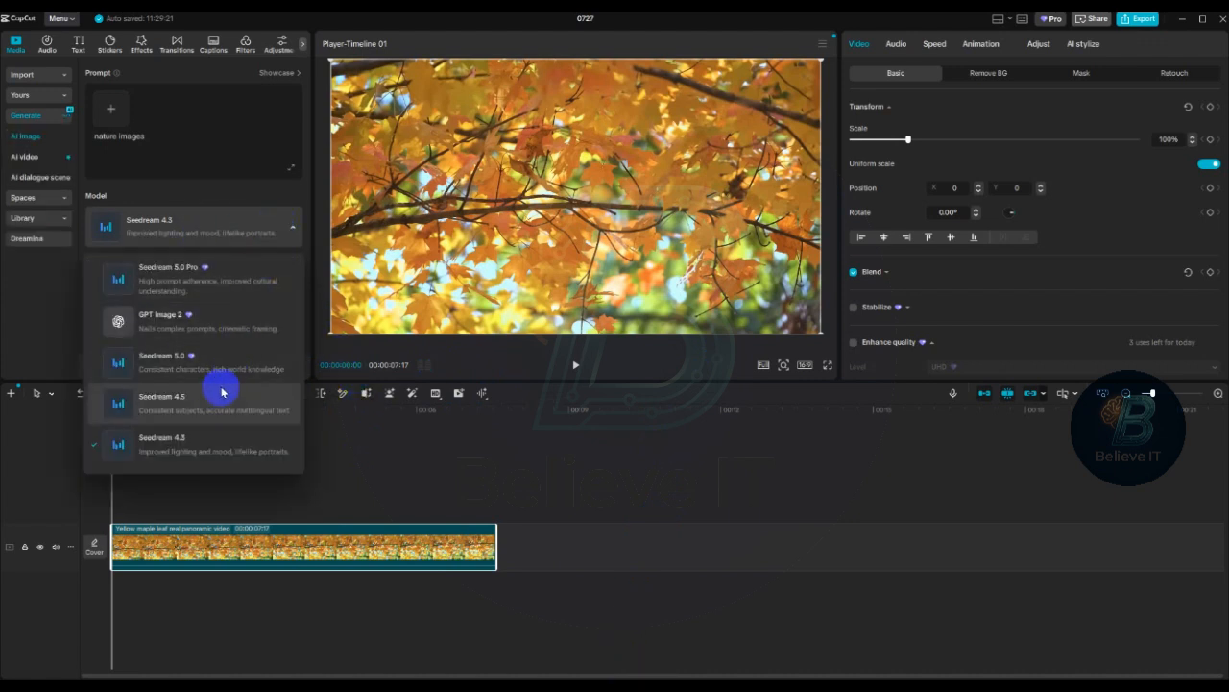
pyautogui.click(175, 444)
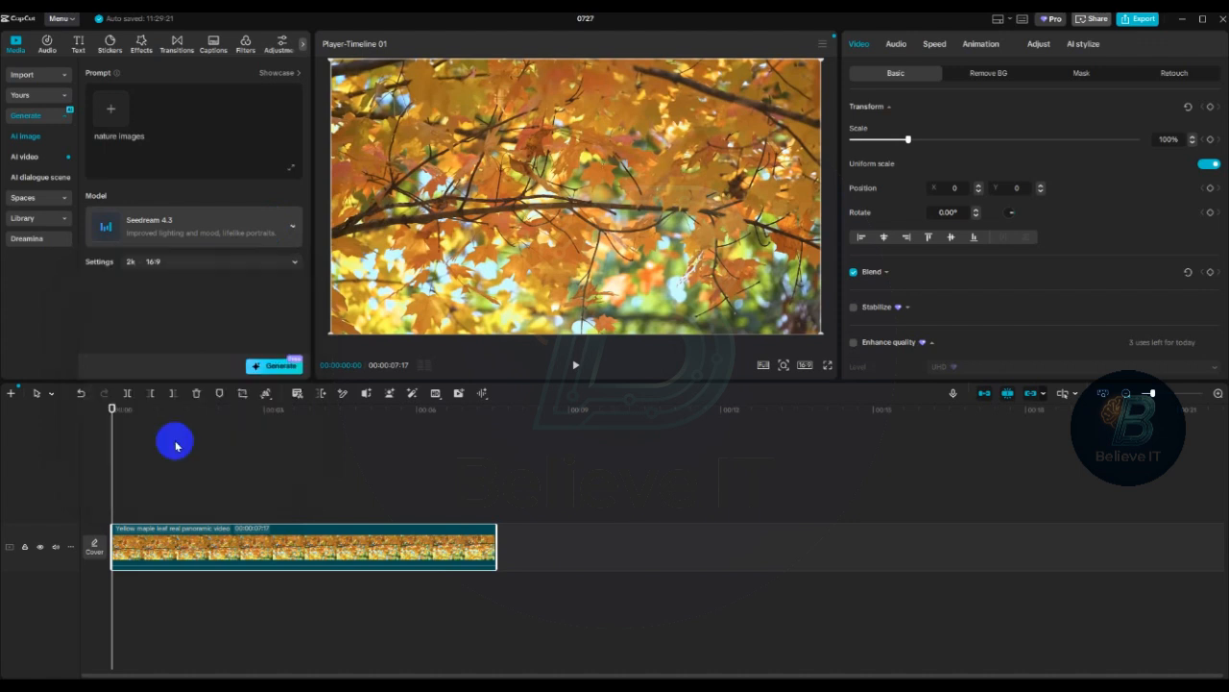
pyautogui.click(272, 366)
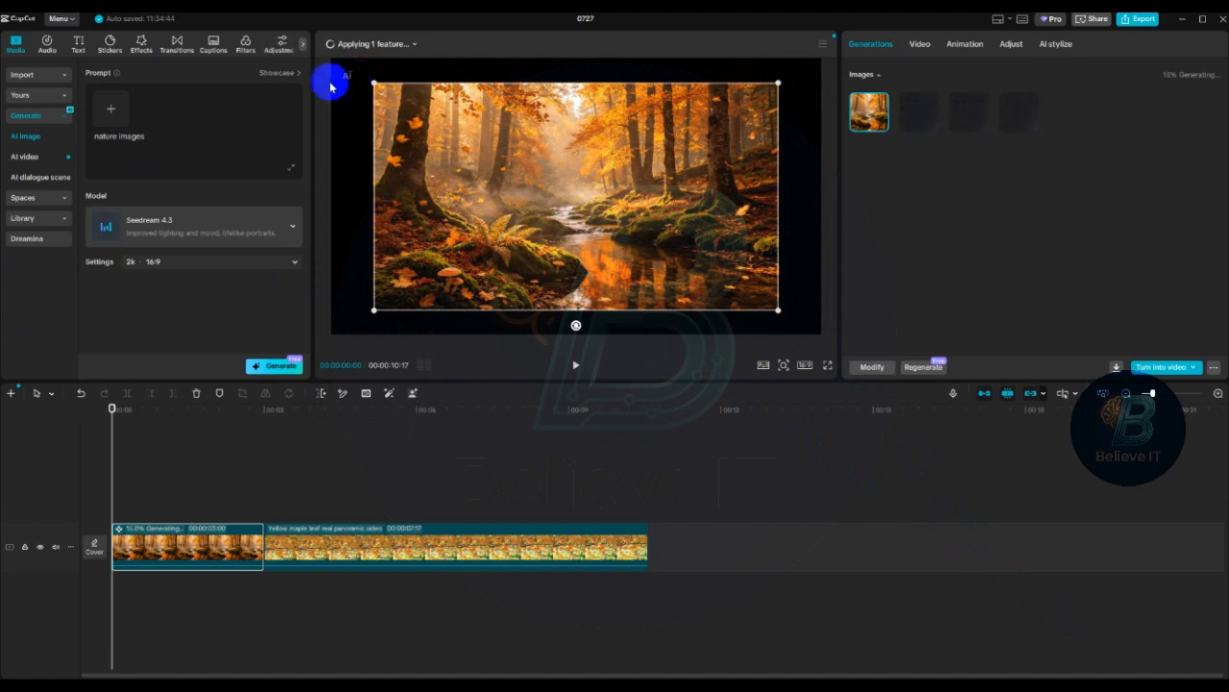
pyautogui.moveTo(781, 308); pyautogui.dragTo(820, 341)
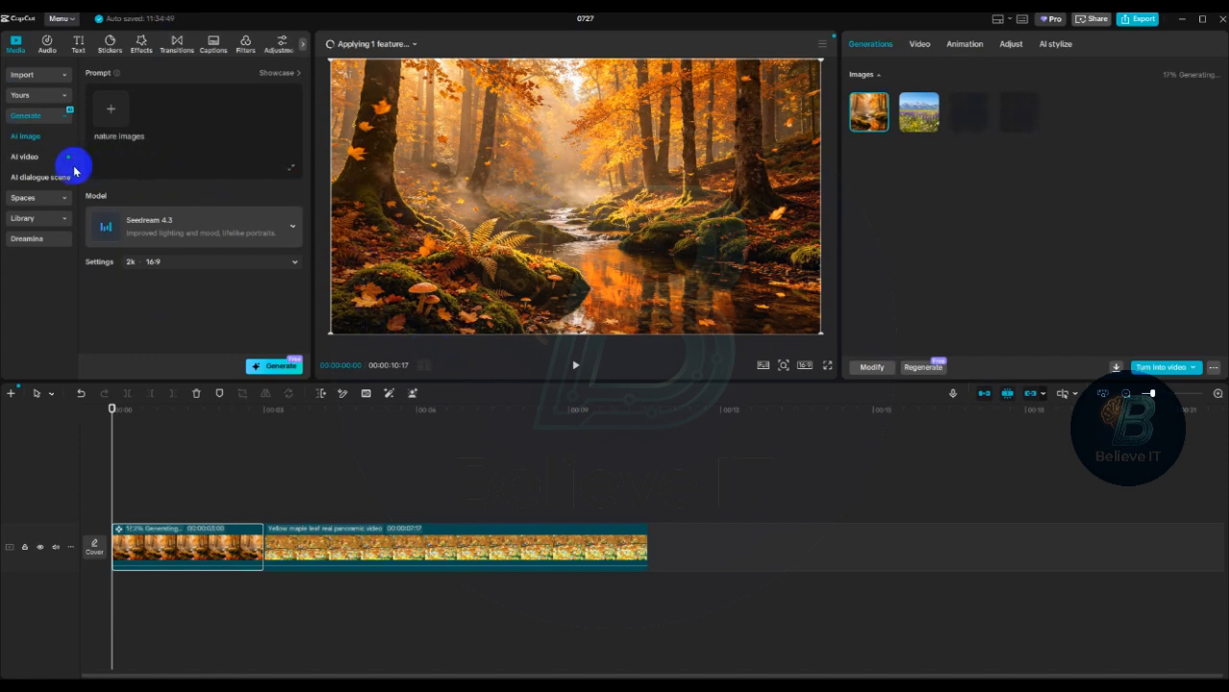
pyautogui.click(149, 140)
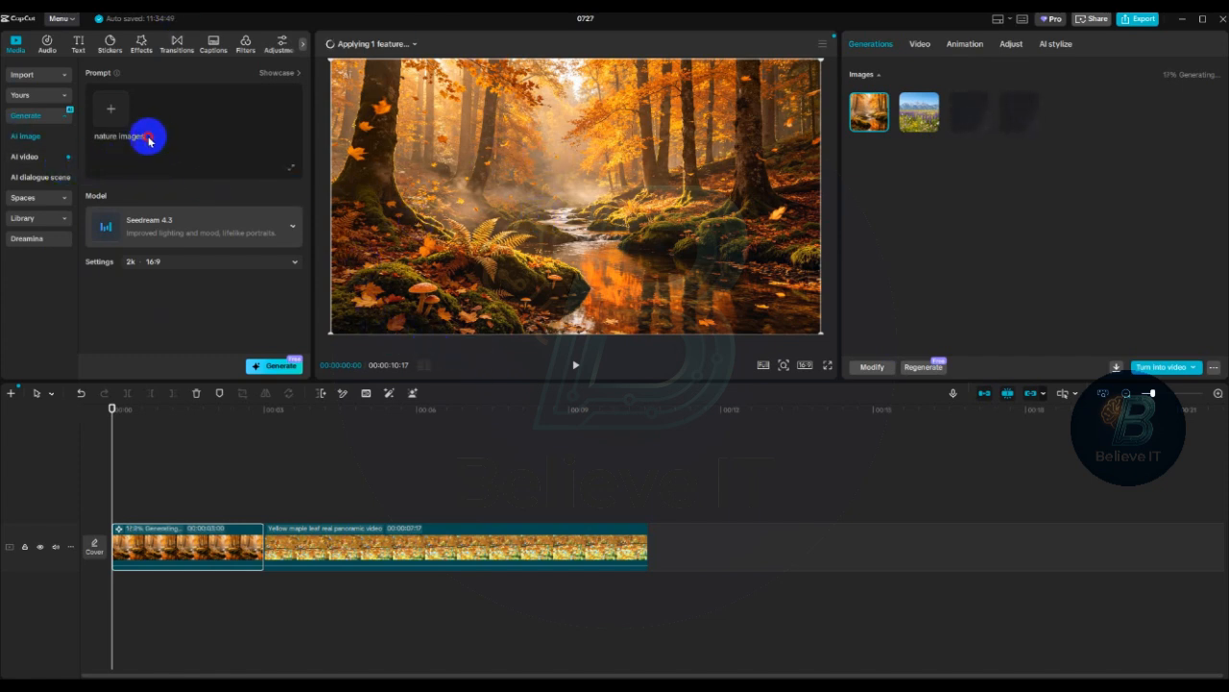
pyautogui.moveTo(149, 141); pyautogui.dragTo(89, 143)
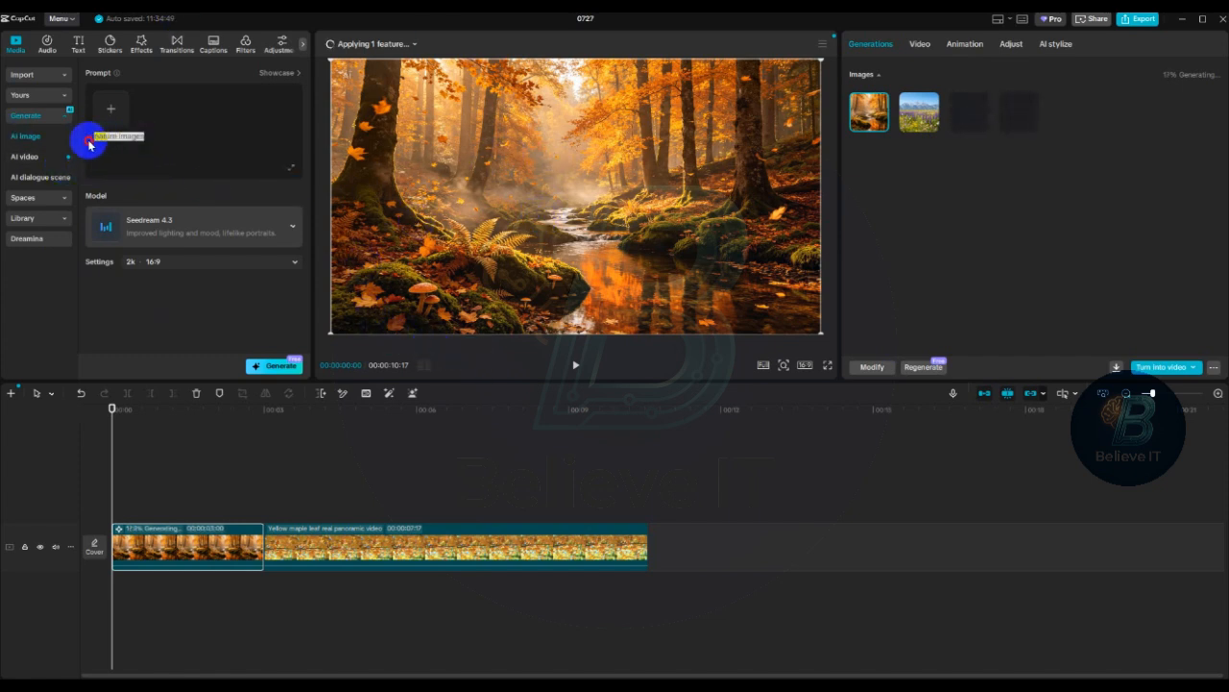
pyautogui.click(147, 138)
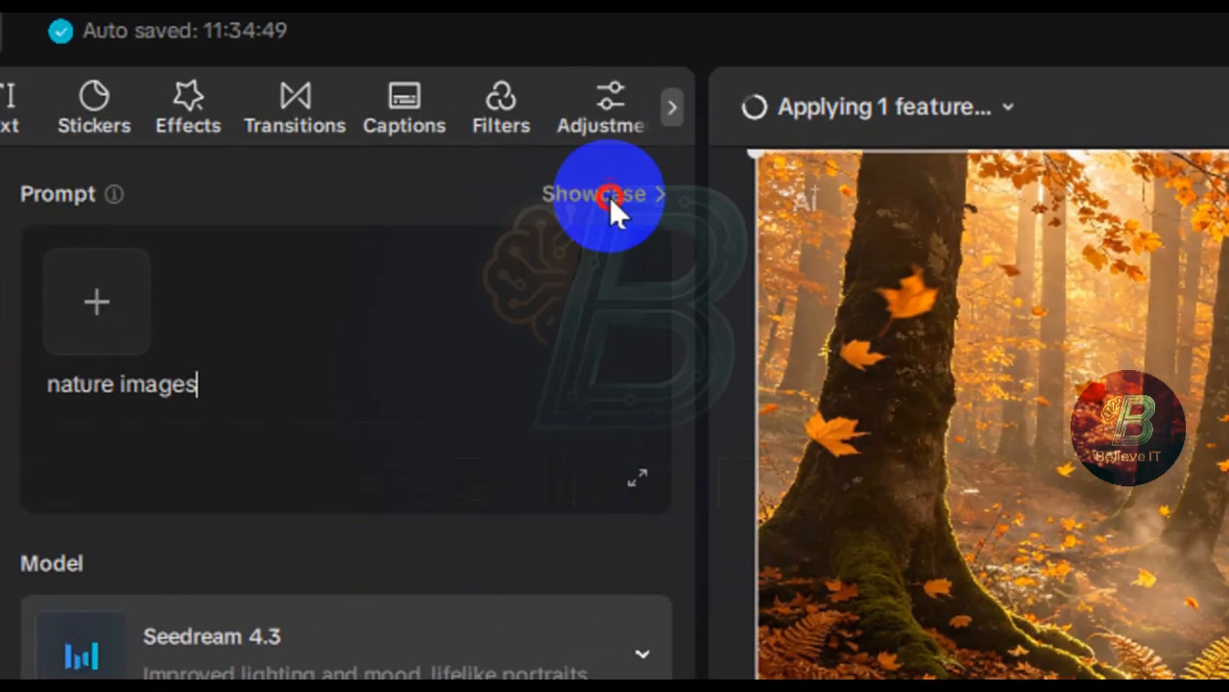
# - Use the landscape showcase prompt "Autumn mountains, aesthetic, cinematic texture, HD details" and generate images from it
pyautogui.click(281, 75)
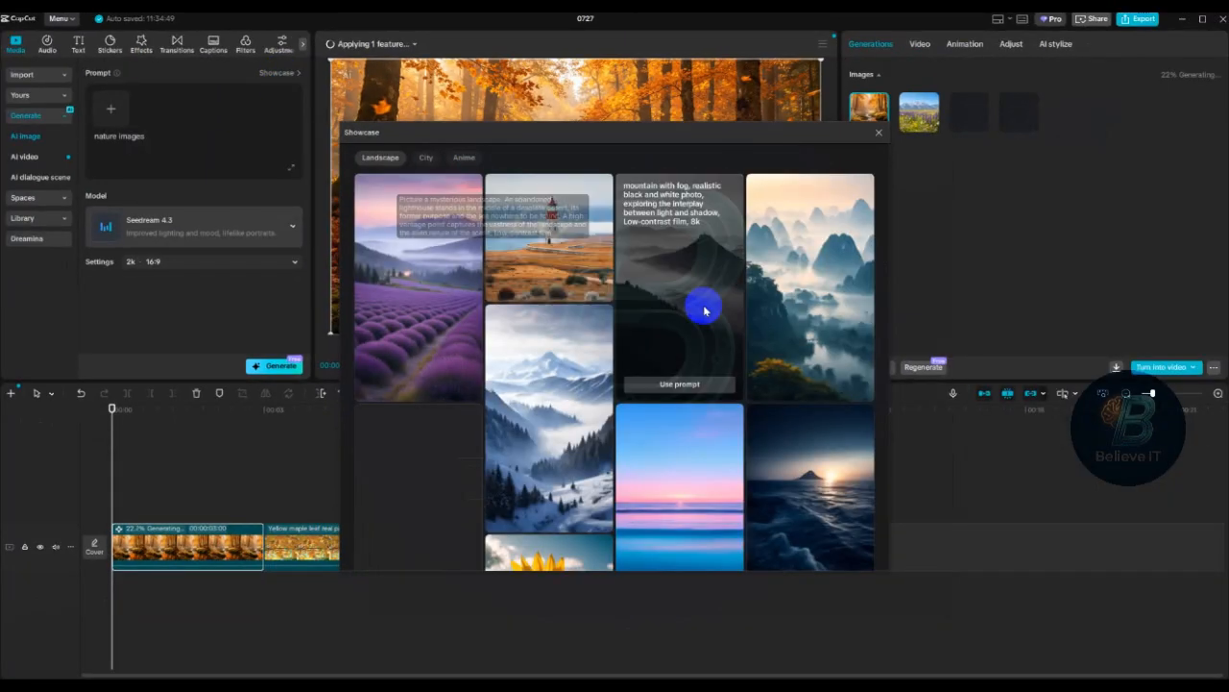
pyautogui.scroll(-3, 755, 406)
pyautogui.scroll(-1, 576, 433)
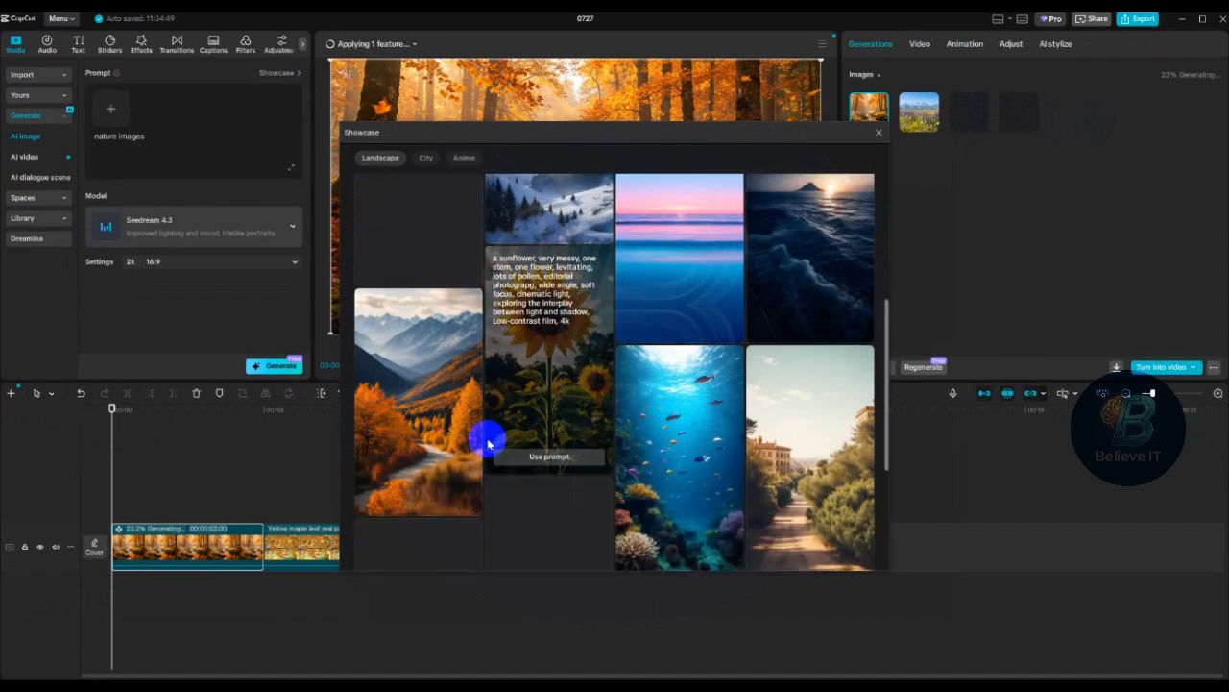
pyautogui.moveTo(407, 414)
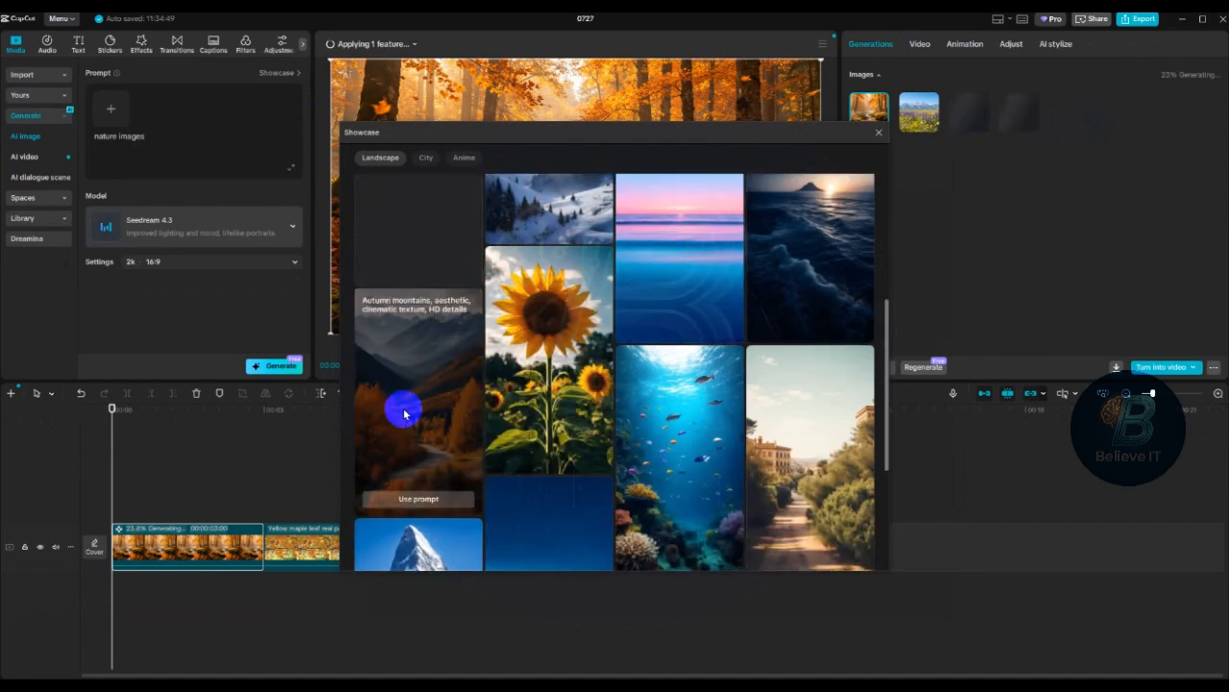
pyautogui.click(417, 500)
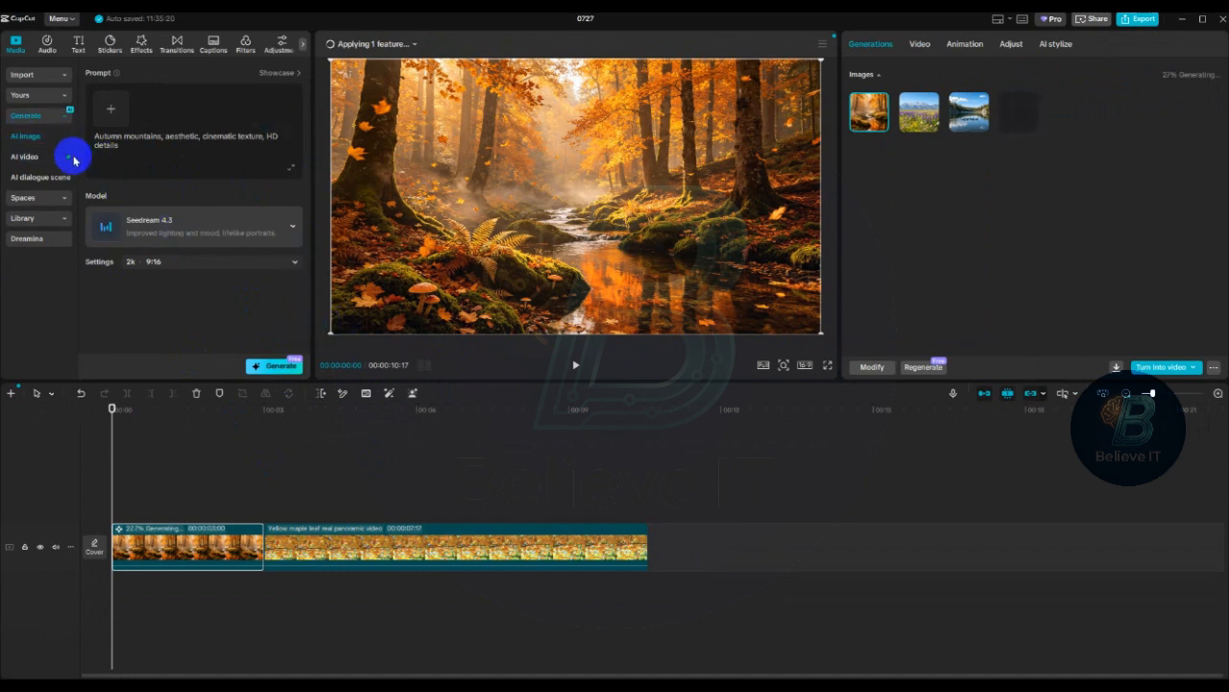
pyautogui.click(300, 366)
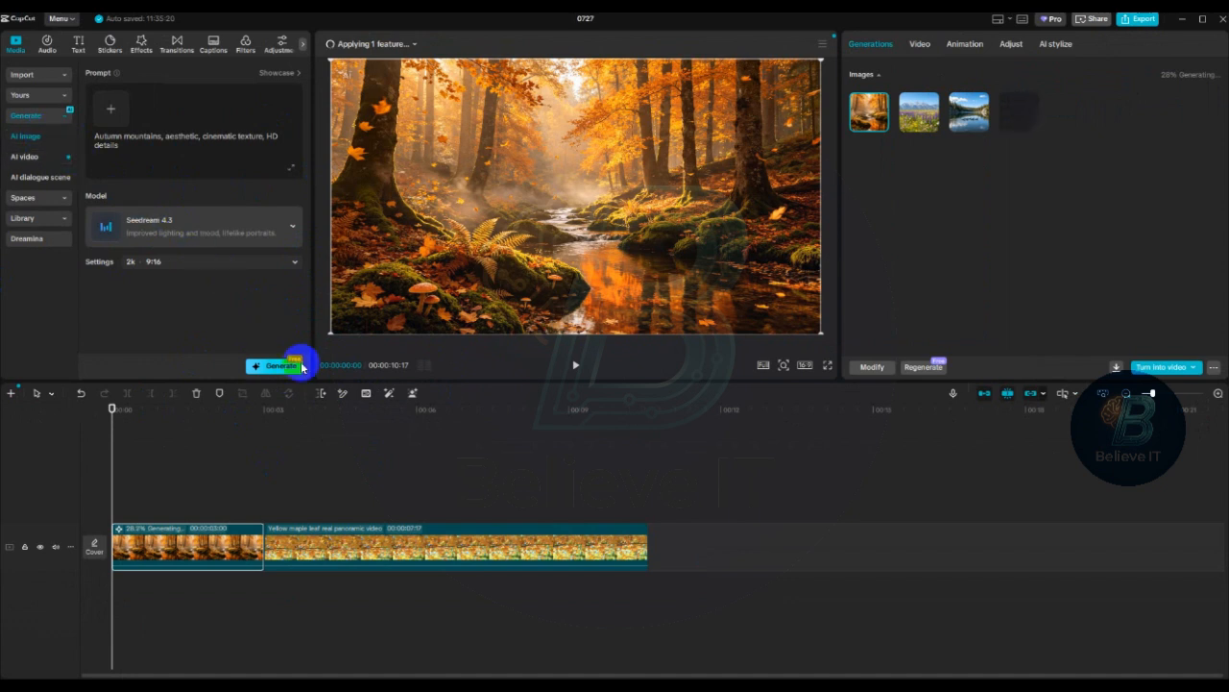